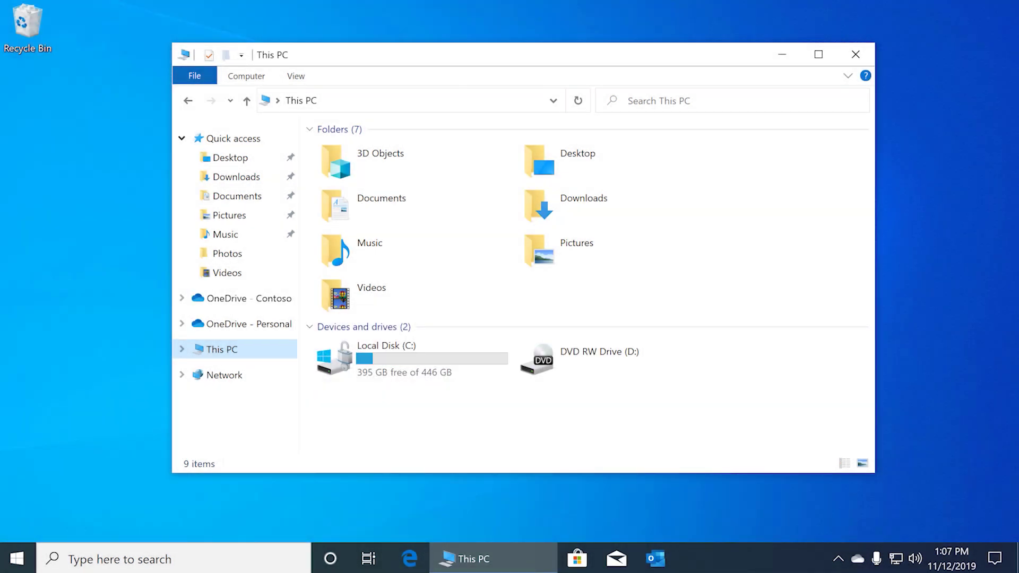
Step: Open OneDrive - Personal from the navigation pane to list its 42 items
click(243, 324)
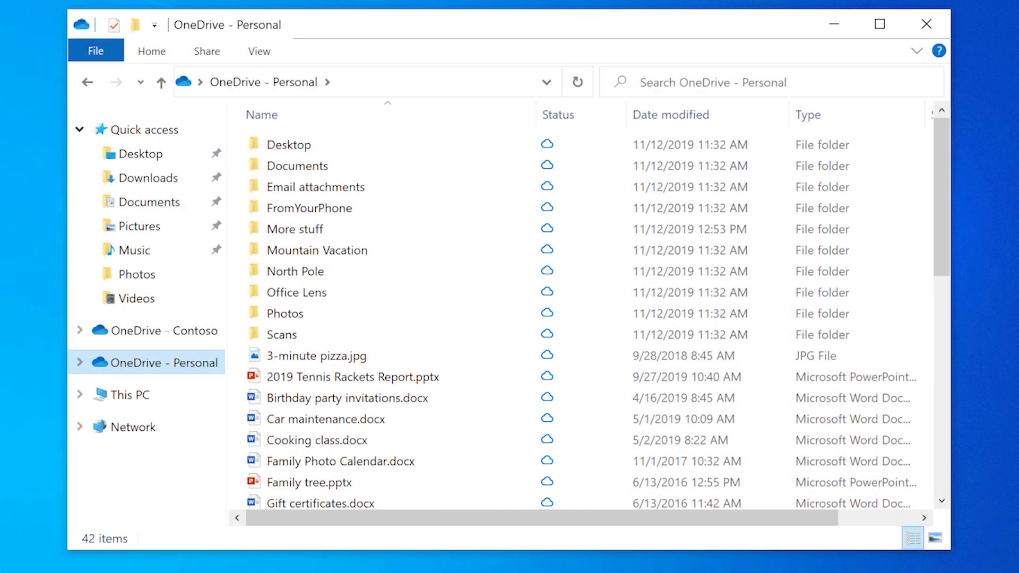
Step: Open 3-minute pizza.jpg in Photos so it downloads, close Photos, and start a Windows search
click(325, 359)
double_click(325, 359)
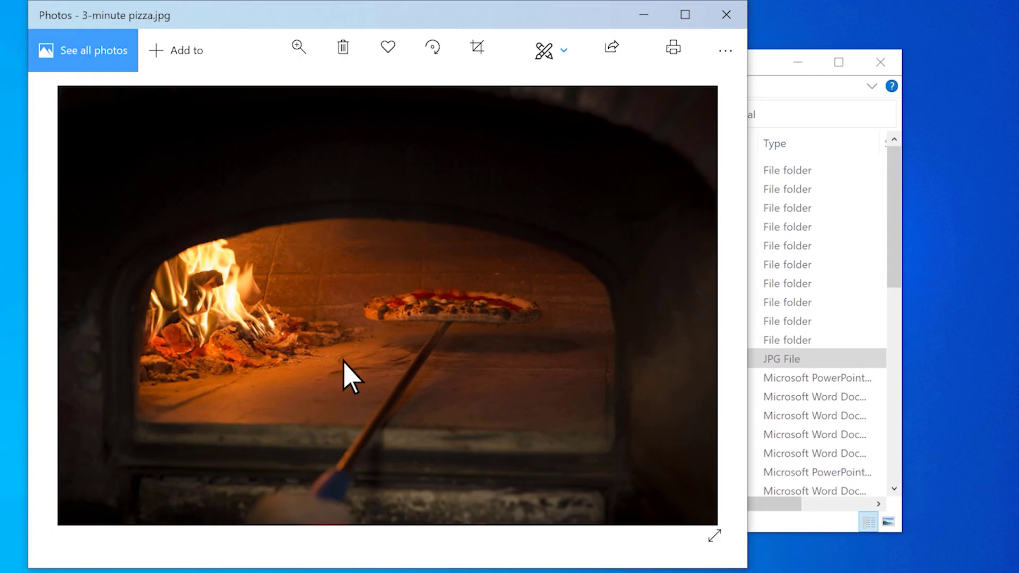
click(726, 15)
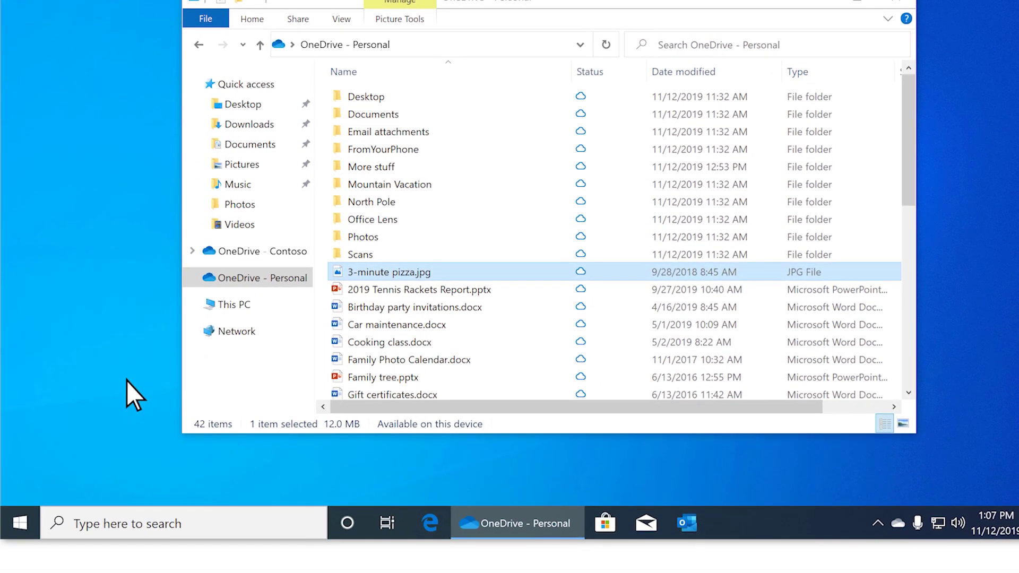
click(19, 526)
text(st)
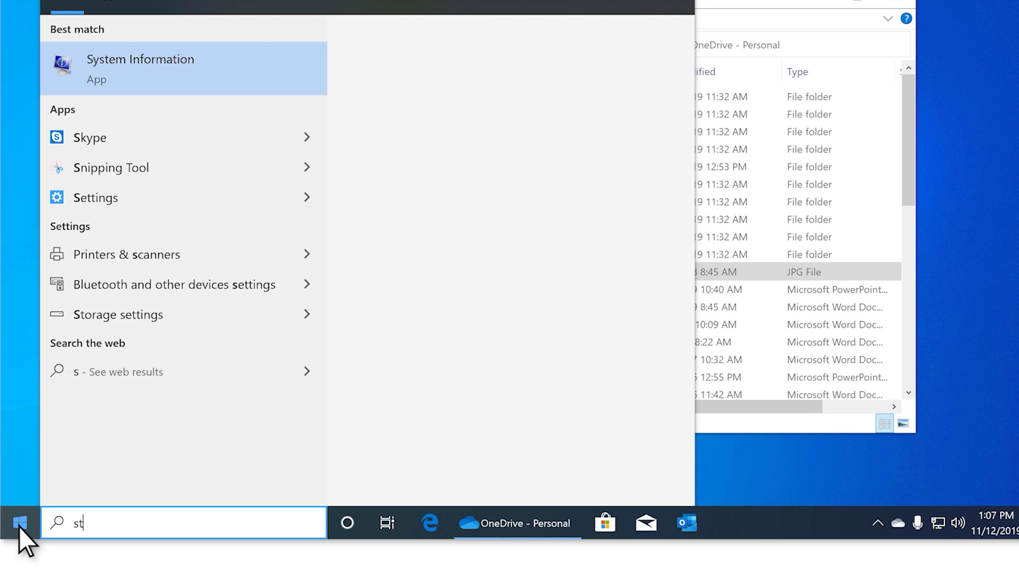
text(orage)
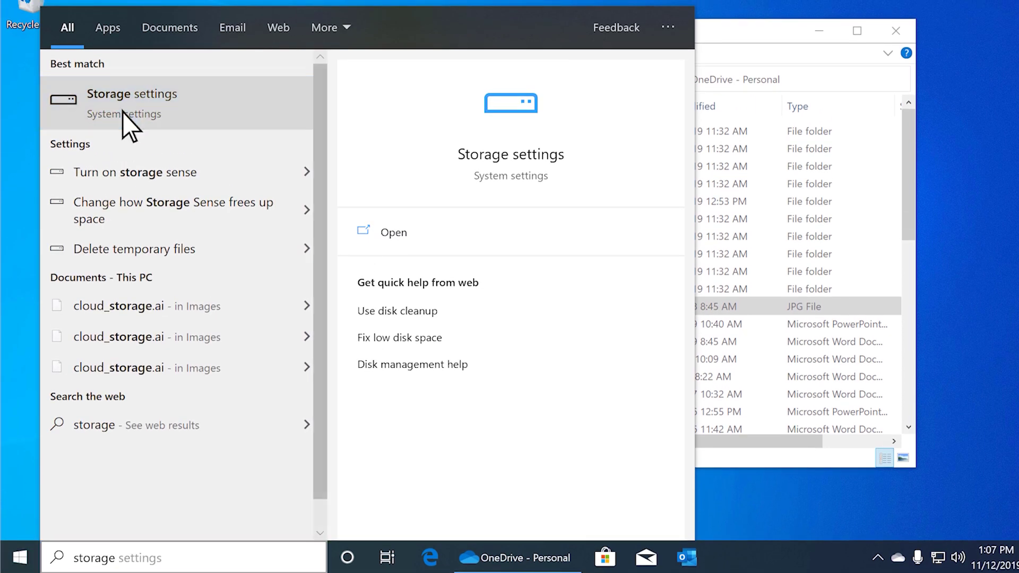
Step: Open the Storage settings result and switch the Storage Sense toggle to On
click(122, 112)
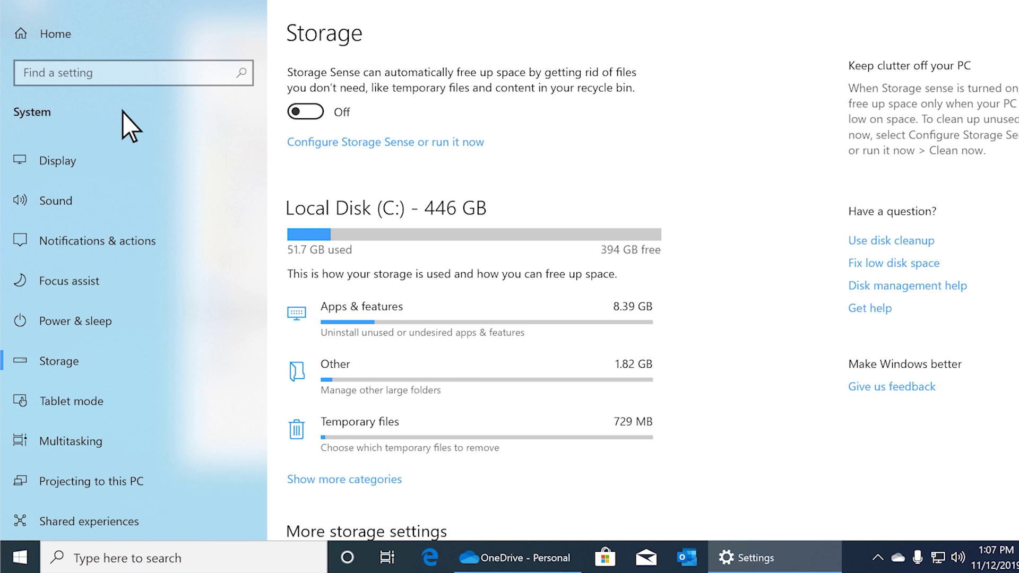
click(307, 114)
Step: In Configure Storage Sense, set both OneDrive - Contoso and OneDrive - Personal dropdowns to 30 days
click(322, 143)
scroll(322, 146, down, 3)
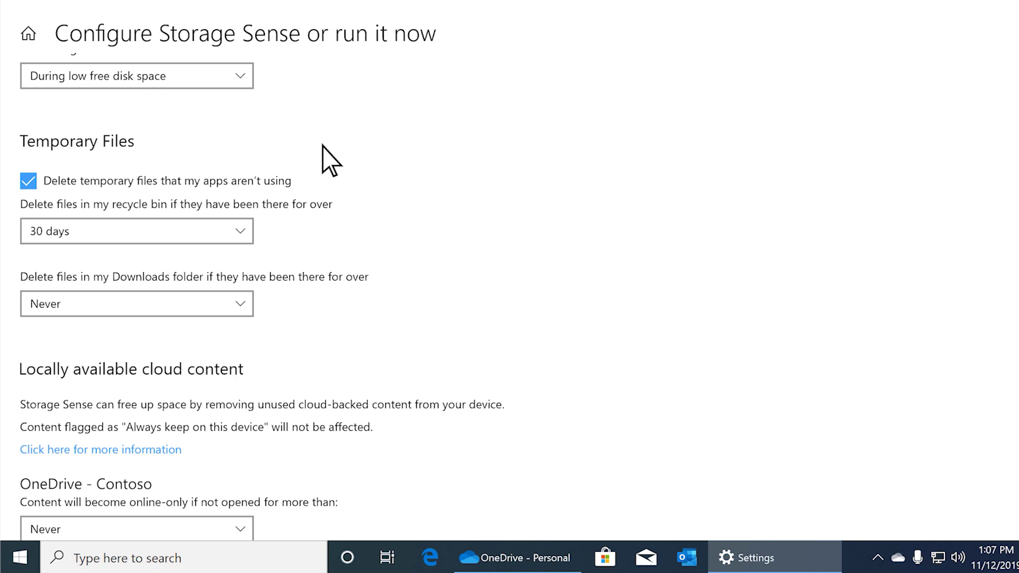
scroll(322, 146, down, 3)
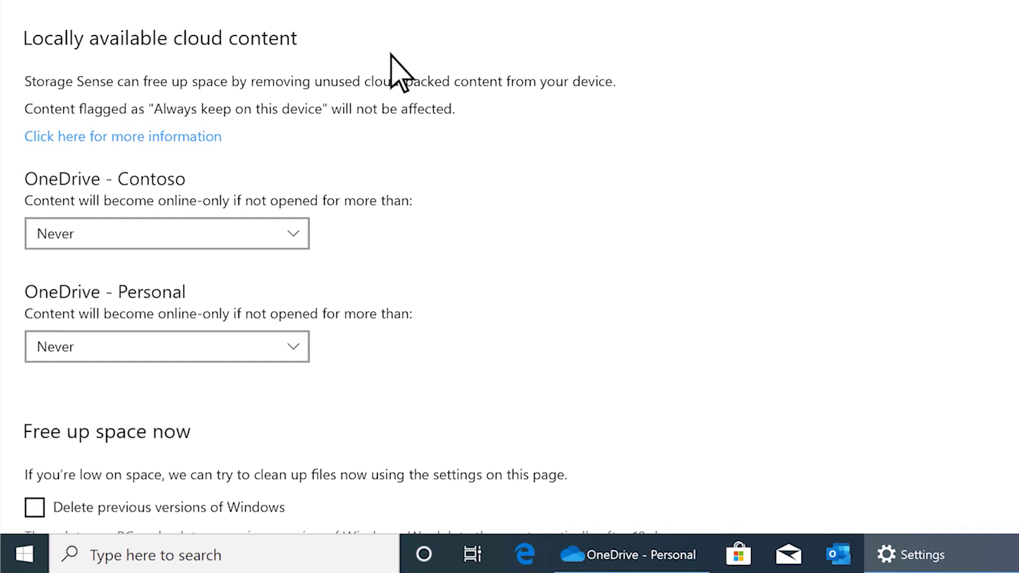
click(295, 233)
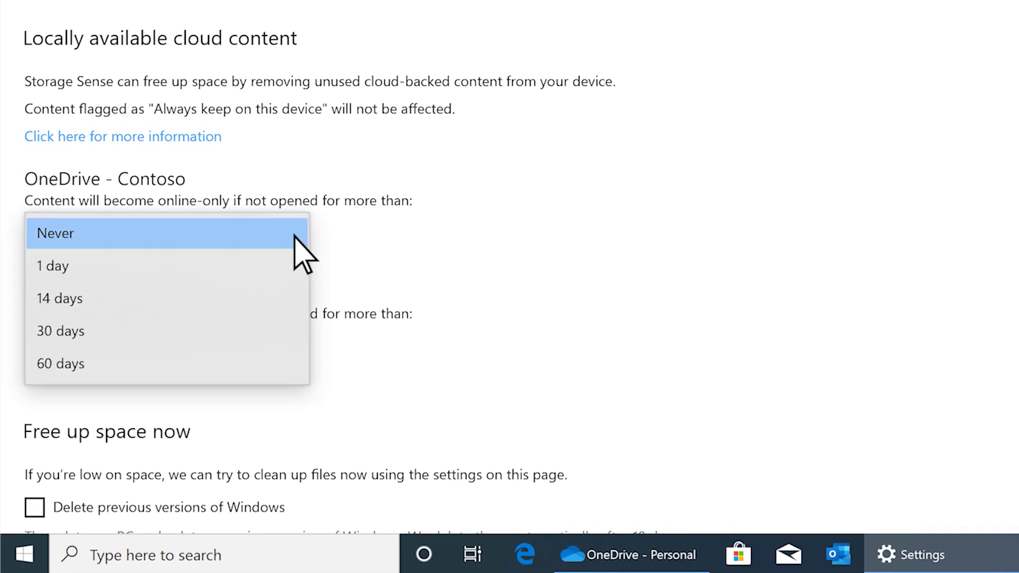
click(271, 332)
click(295, 351)
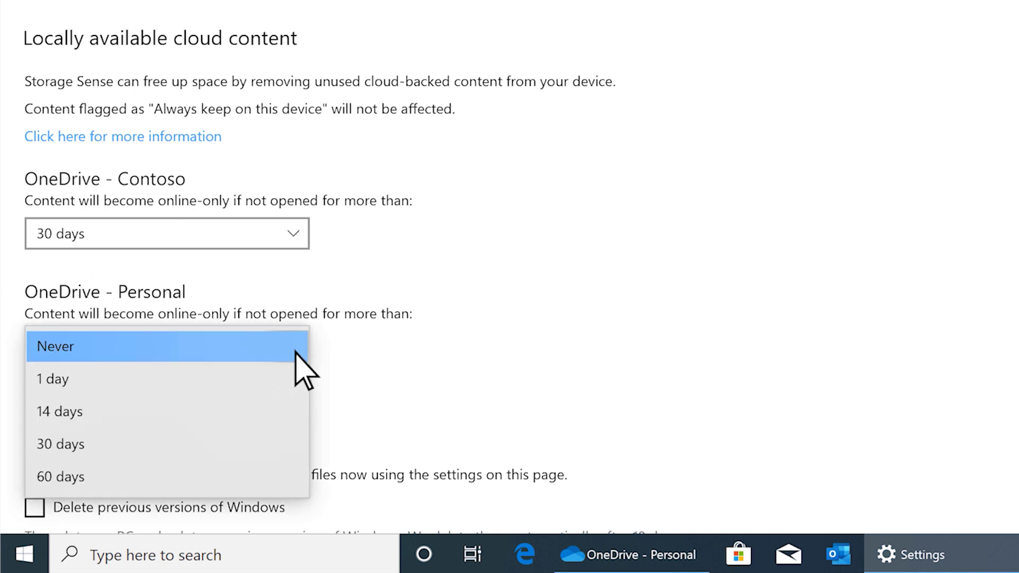
click(267, 445)
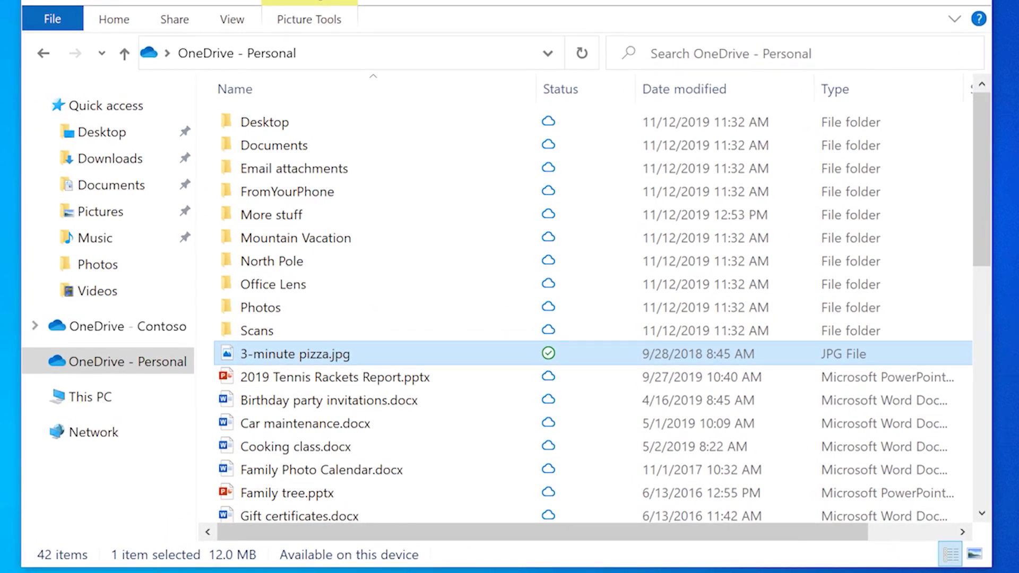
Step: Set 3-minute pizza.jpg to 'Always keep on this device' from its context menu
right_click(330, 355)
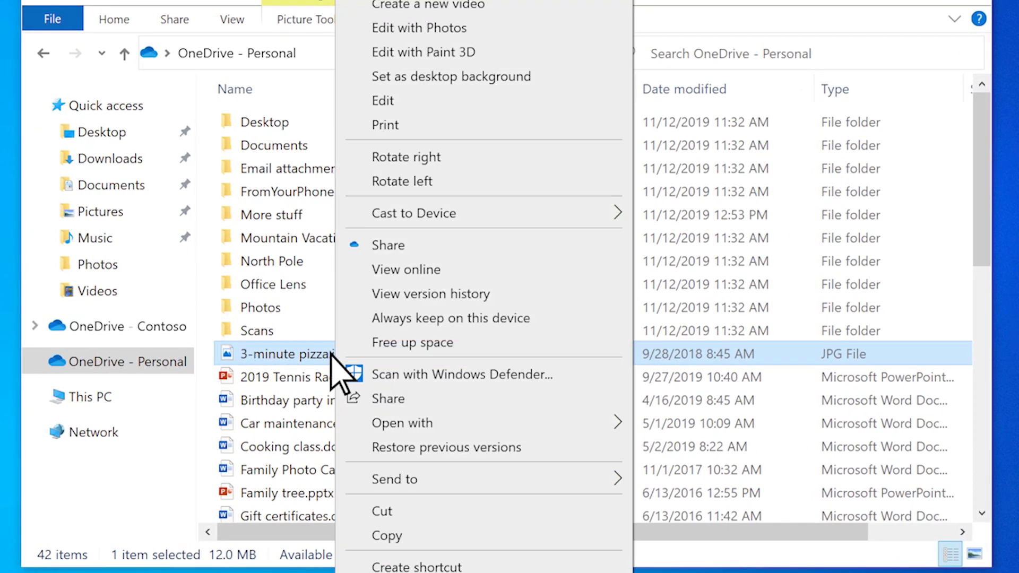
click(387, 319)
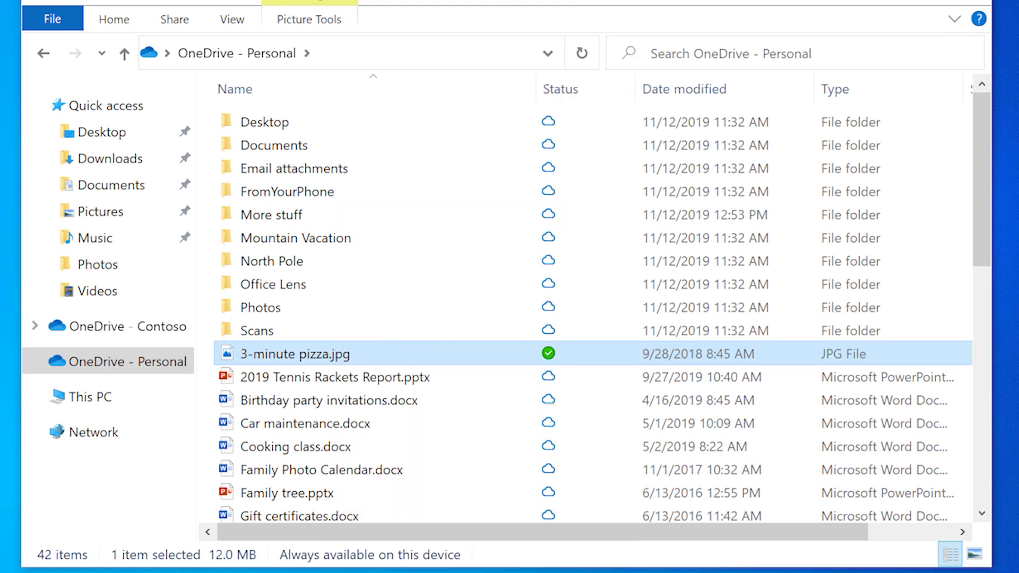